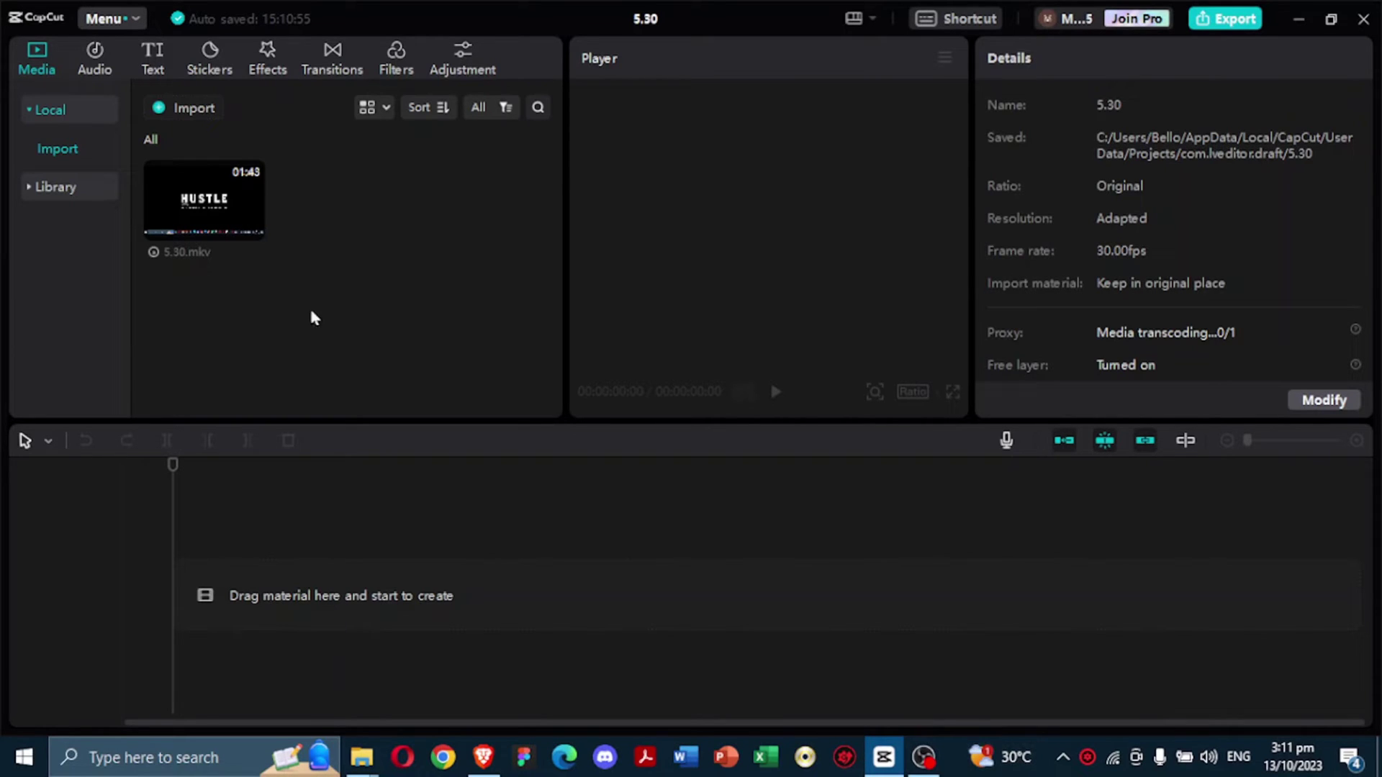
Preview the 5.30.mkv clip from CapCut's Media panel
left_click(220, 221)
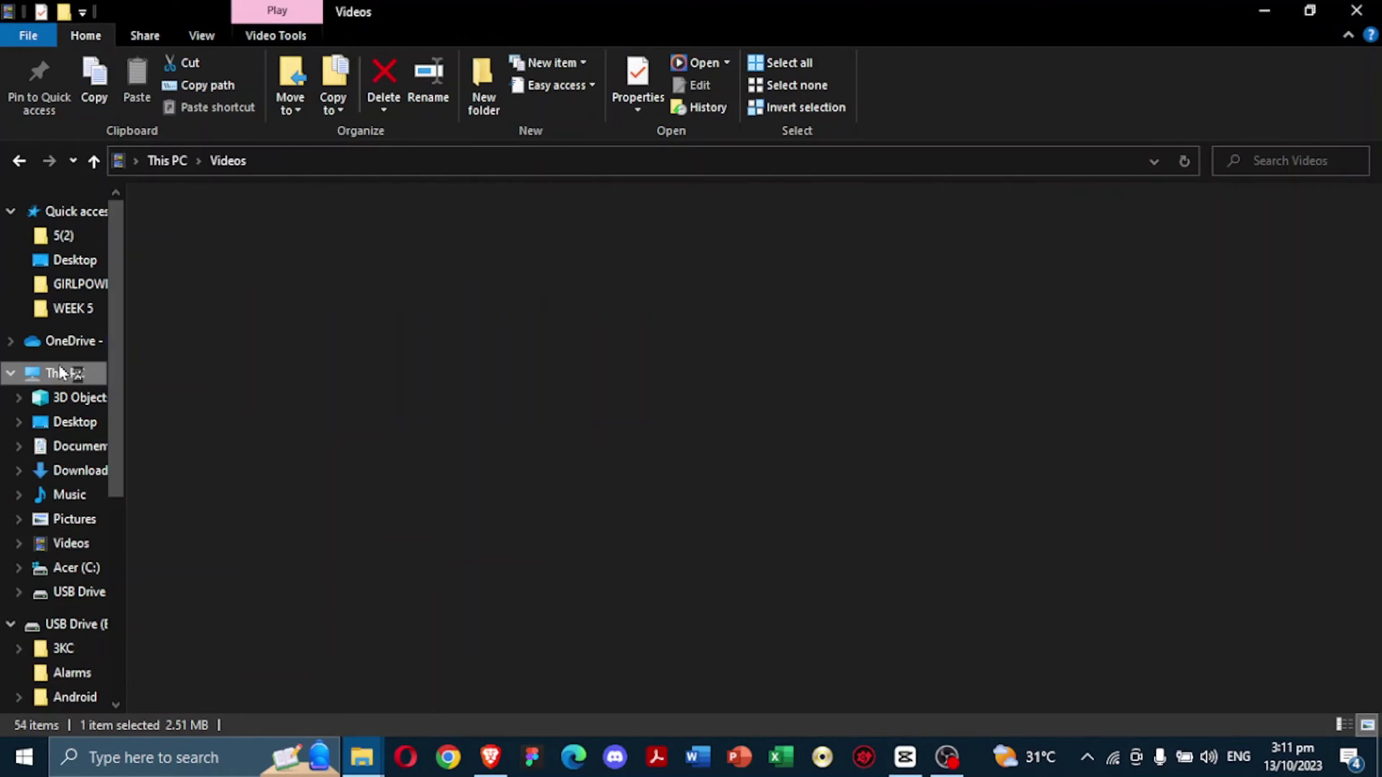
Navigate from This PC through Acer (C:) and Users into the user's home folder
left_click(59, 371)
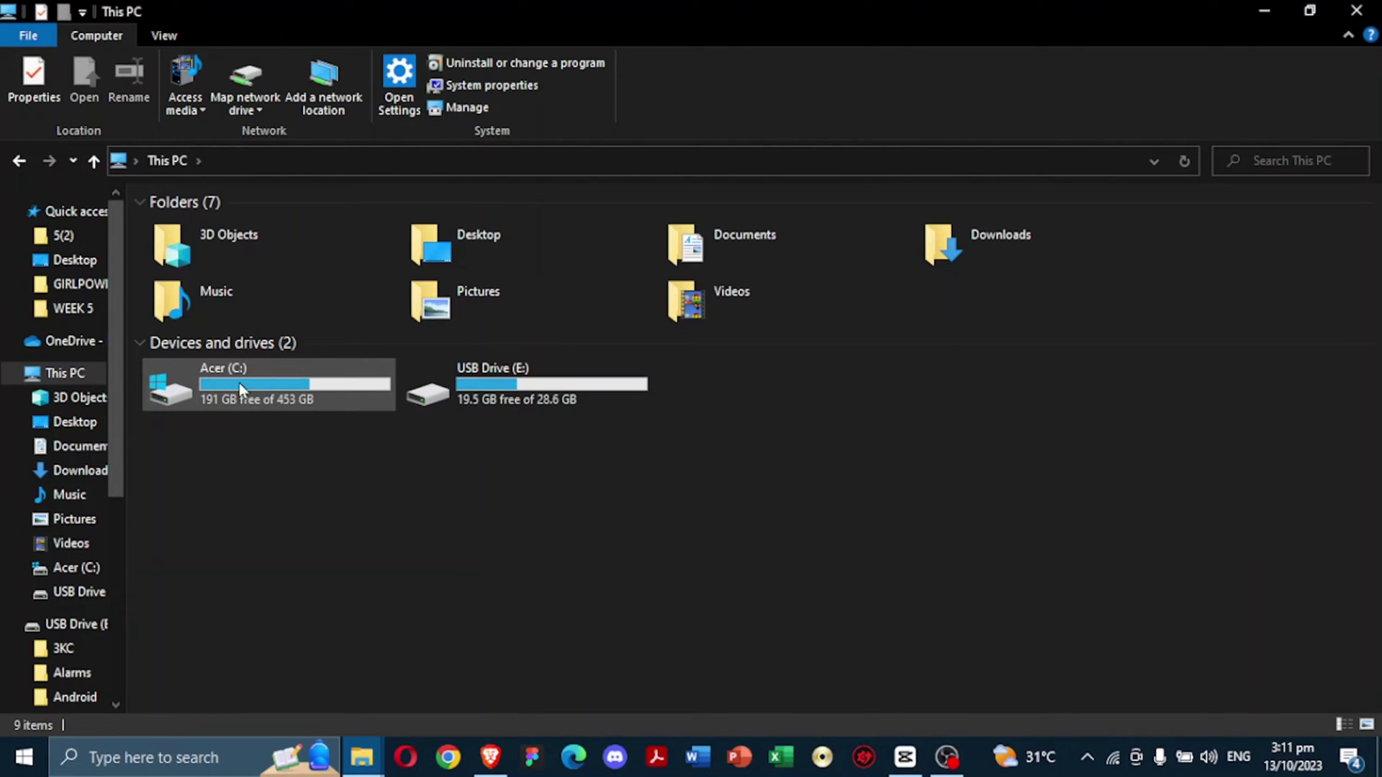
double_click(239, 383)
left_click(242, 441)
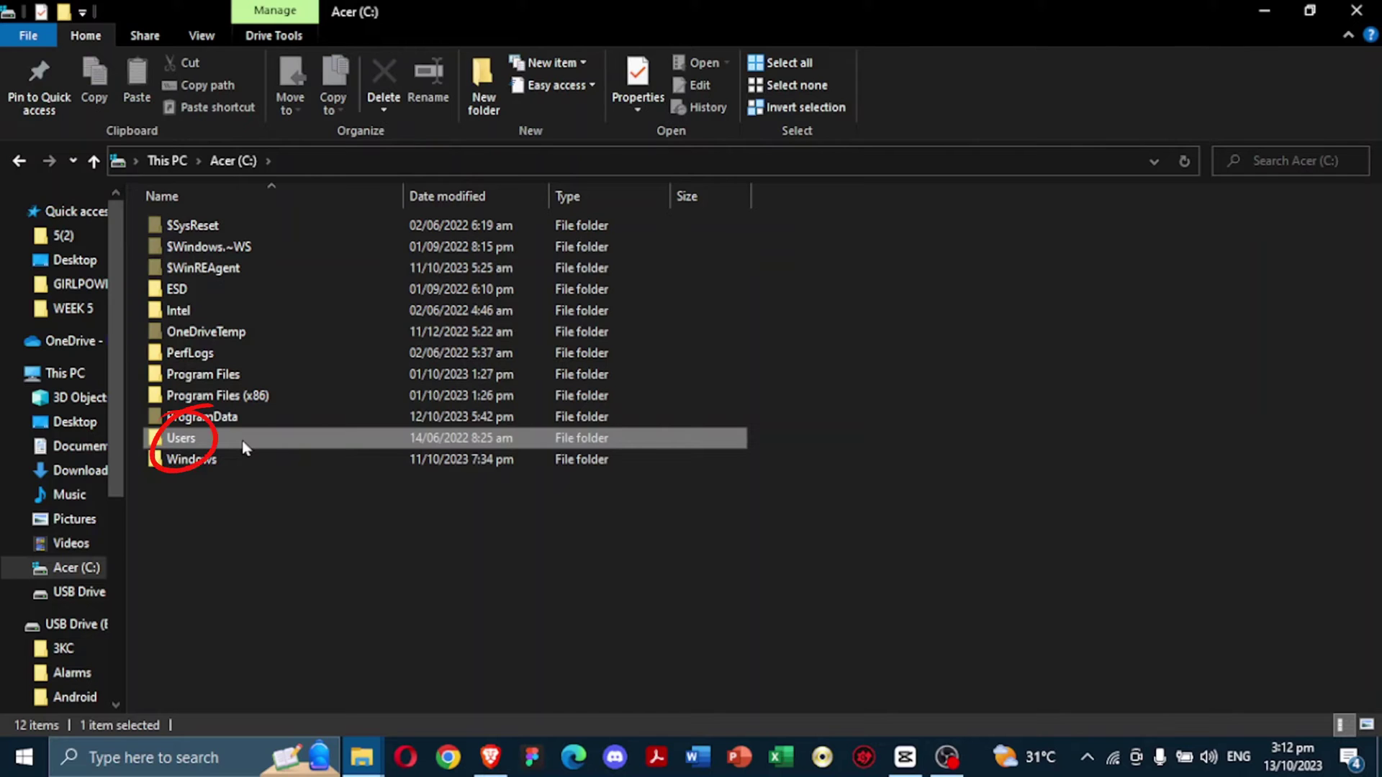
double_click(242, 442)
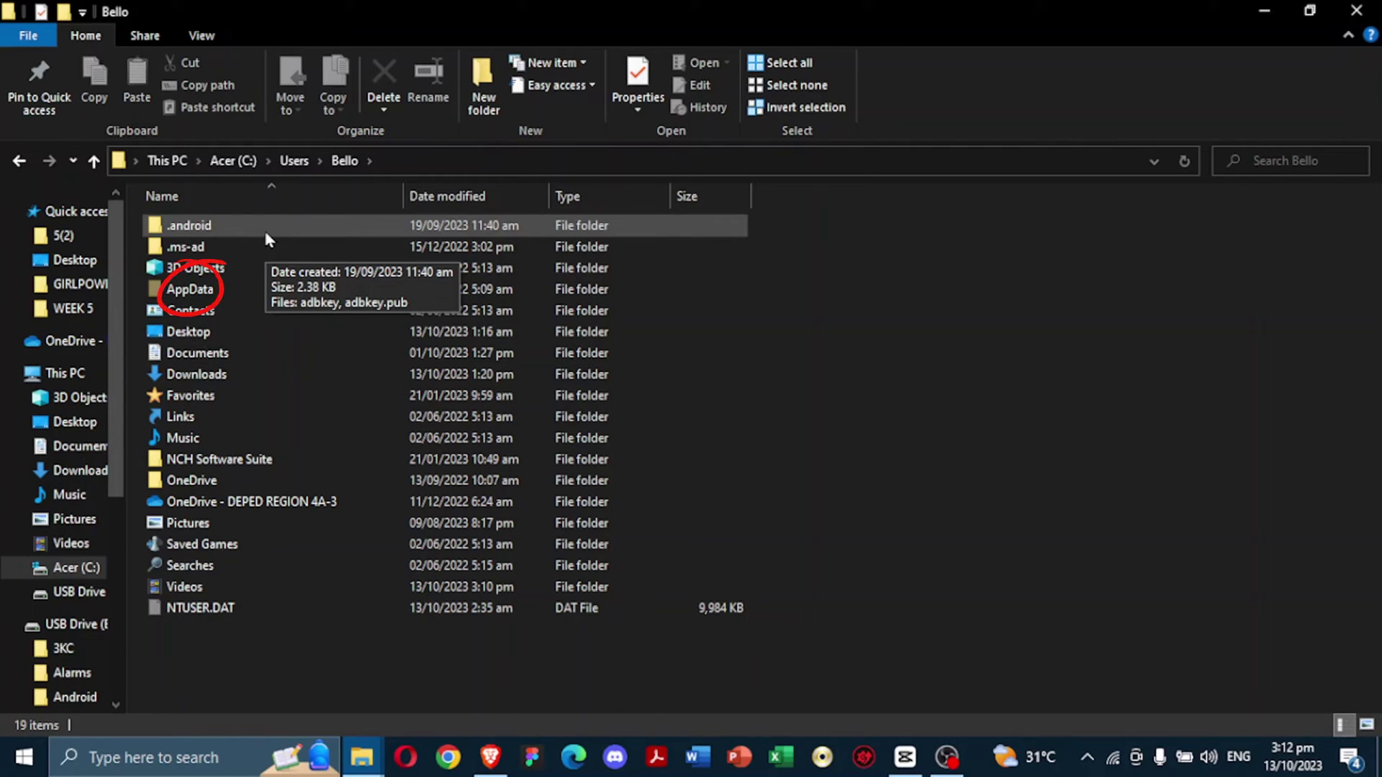
Show hidden items in the View tab and enter the AppData folder
left_click(201, 35)
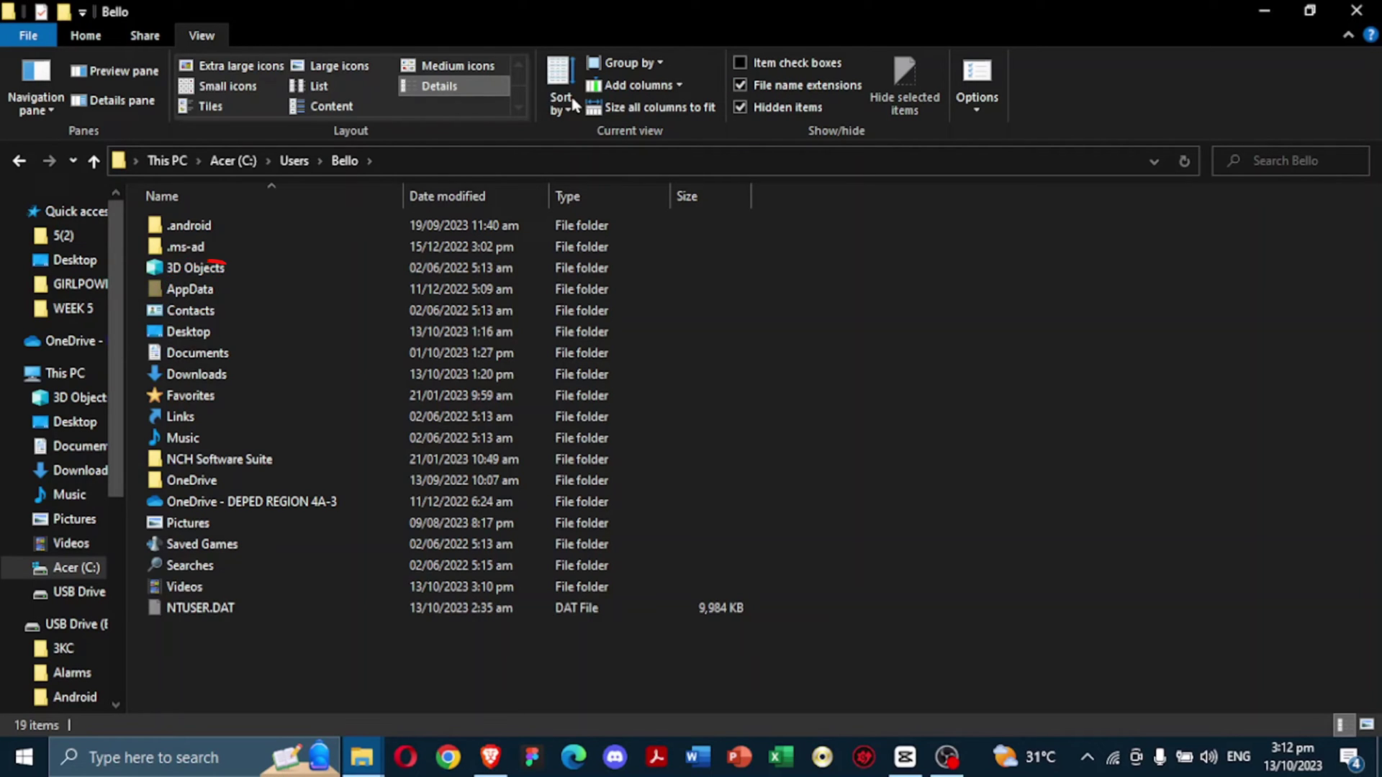
double_click(272, 296)
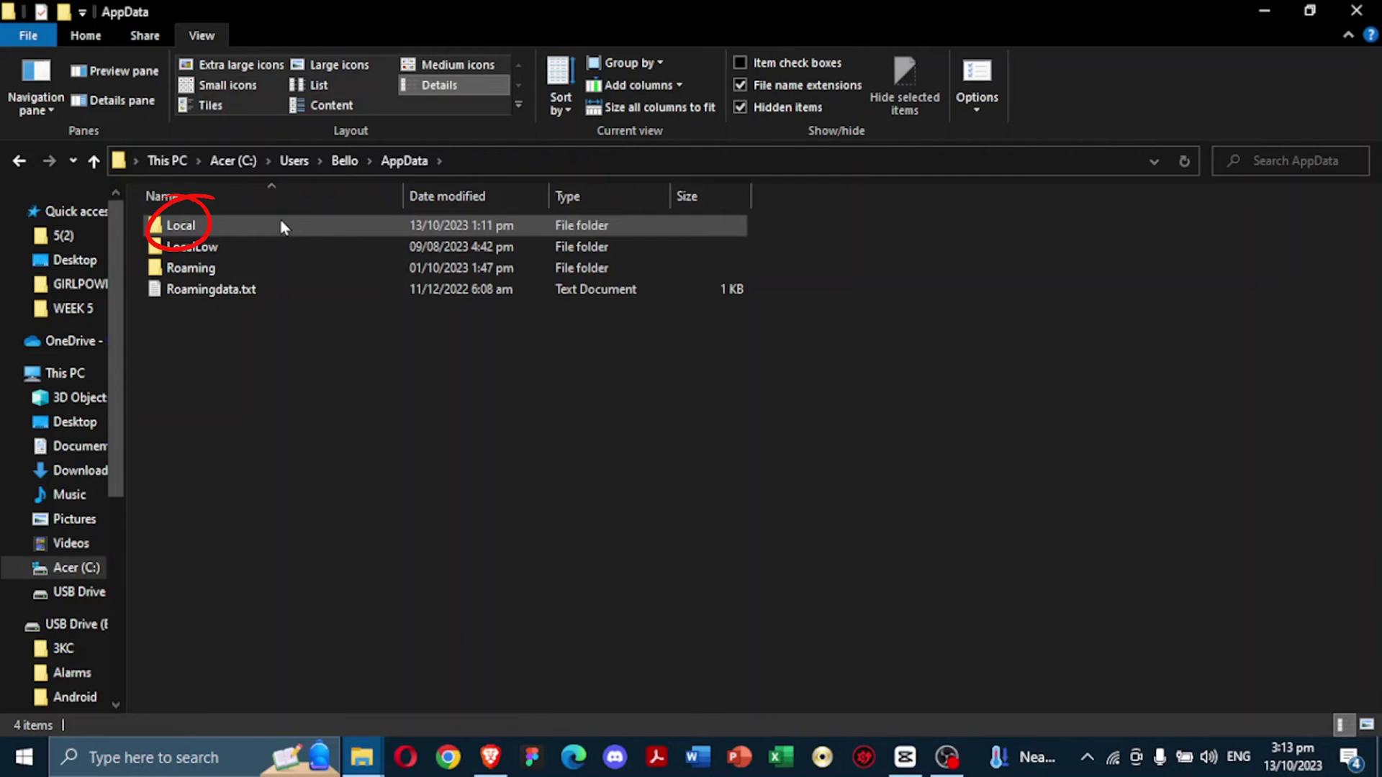
Go through Local, CapCut, User Data and Projects into com.lveditor.draft
double_click(282, 226)
double_click(325, 416)
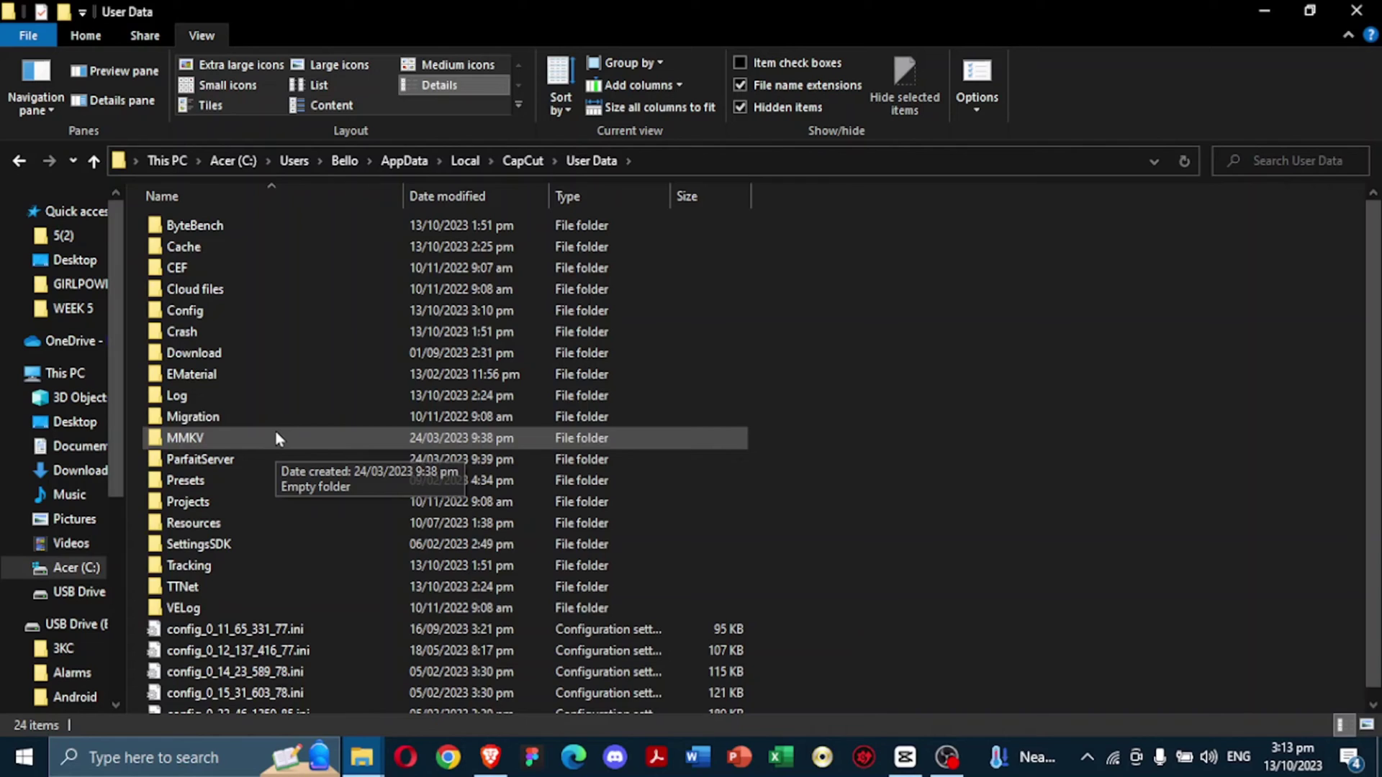
double_click(189, 501)
left_click(293, 224)
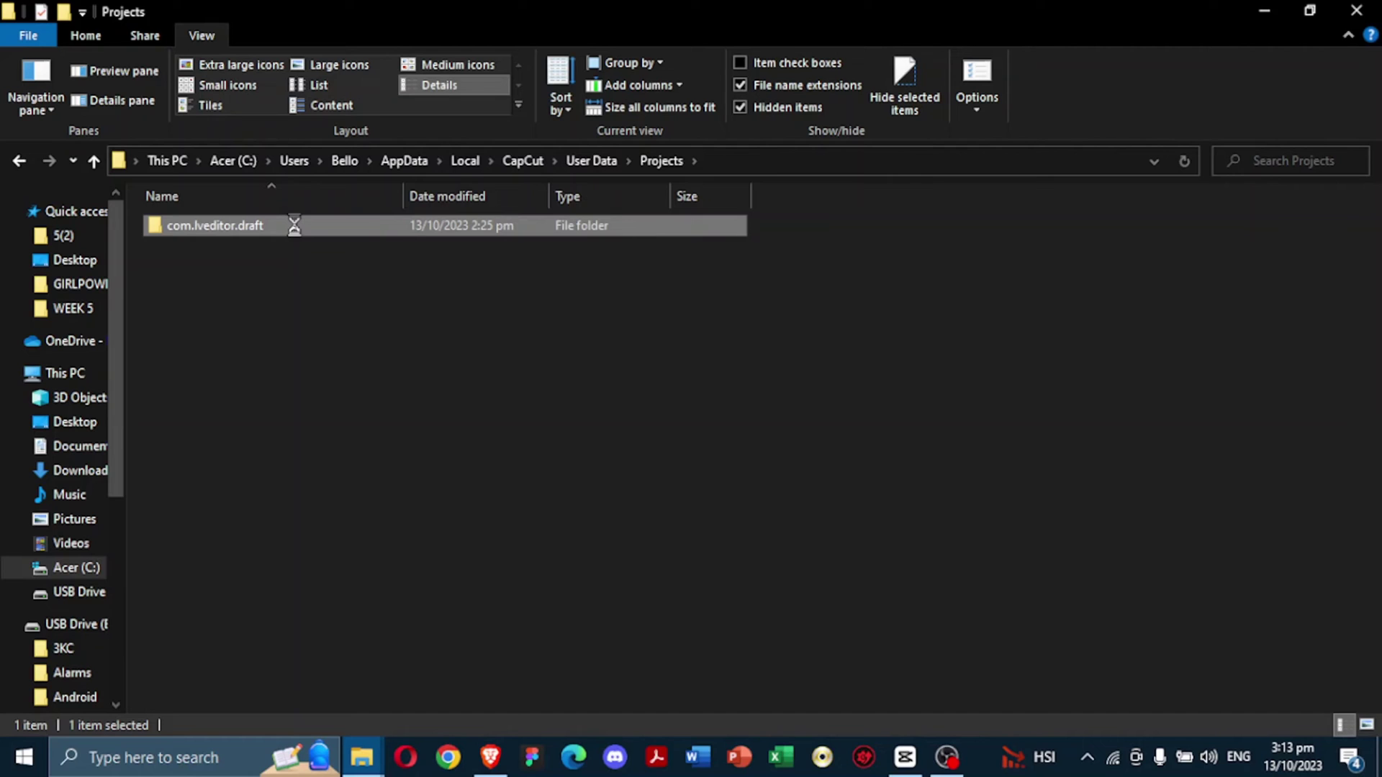
double_click(295, 225)
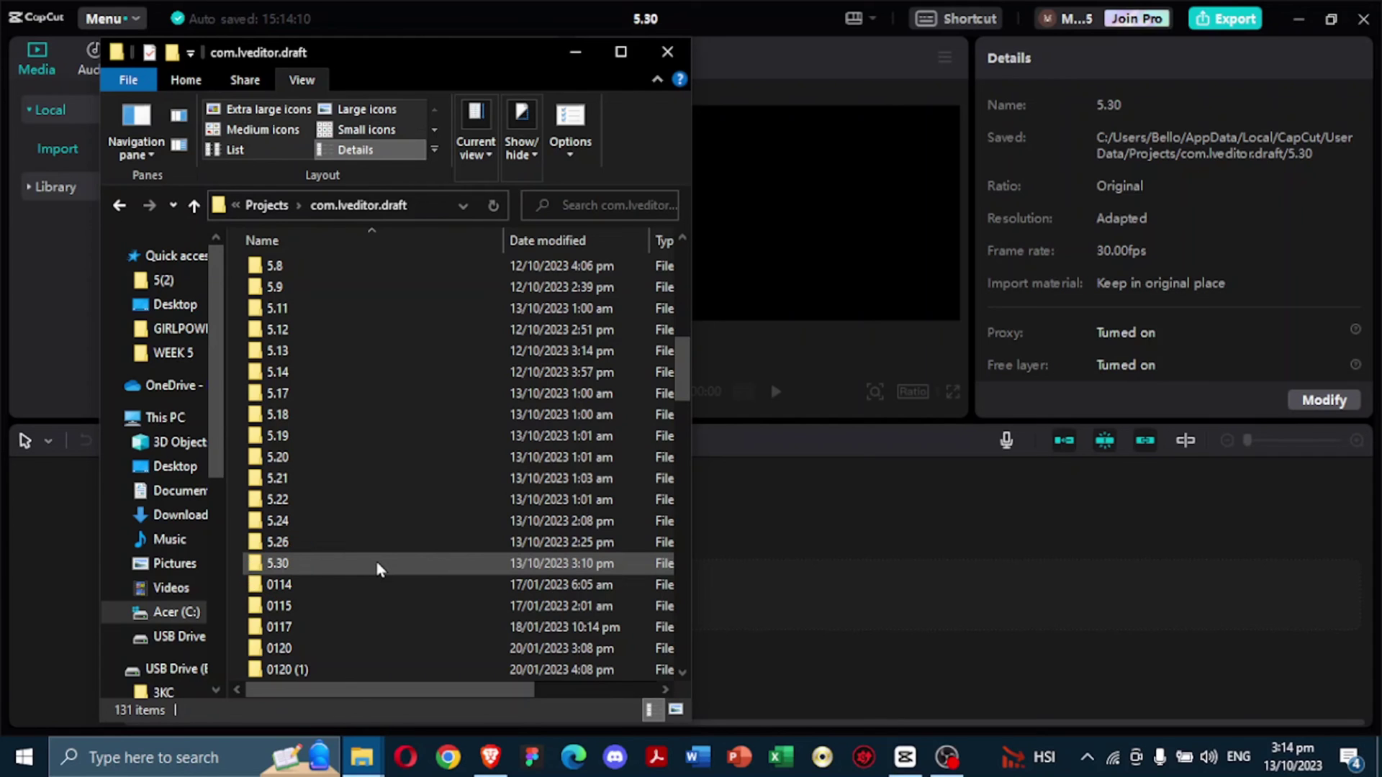
Open the 5.30 folder, select all 13 items and copy them
double_click(377, 569)
key("ctrl+a")
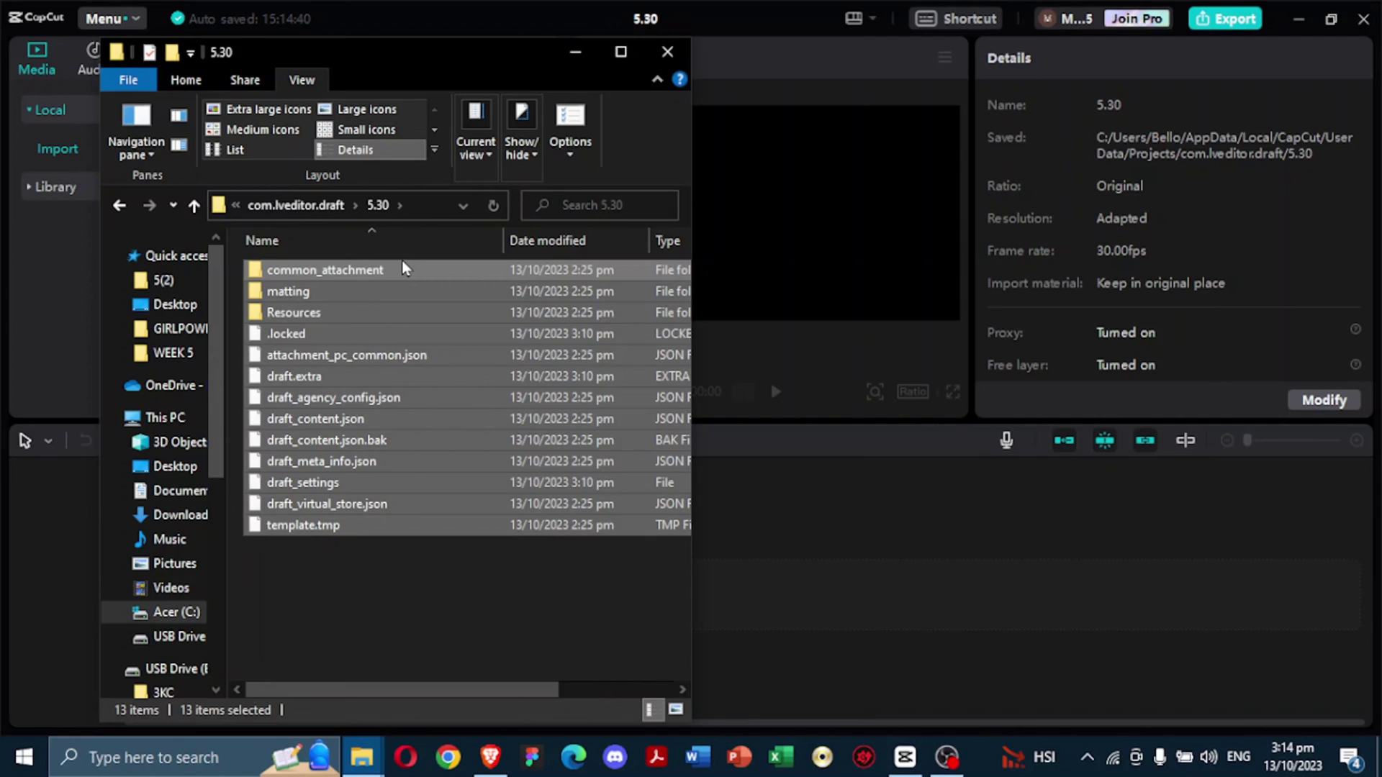
right_click(408, 462)
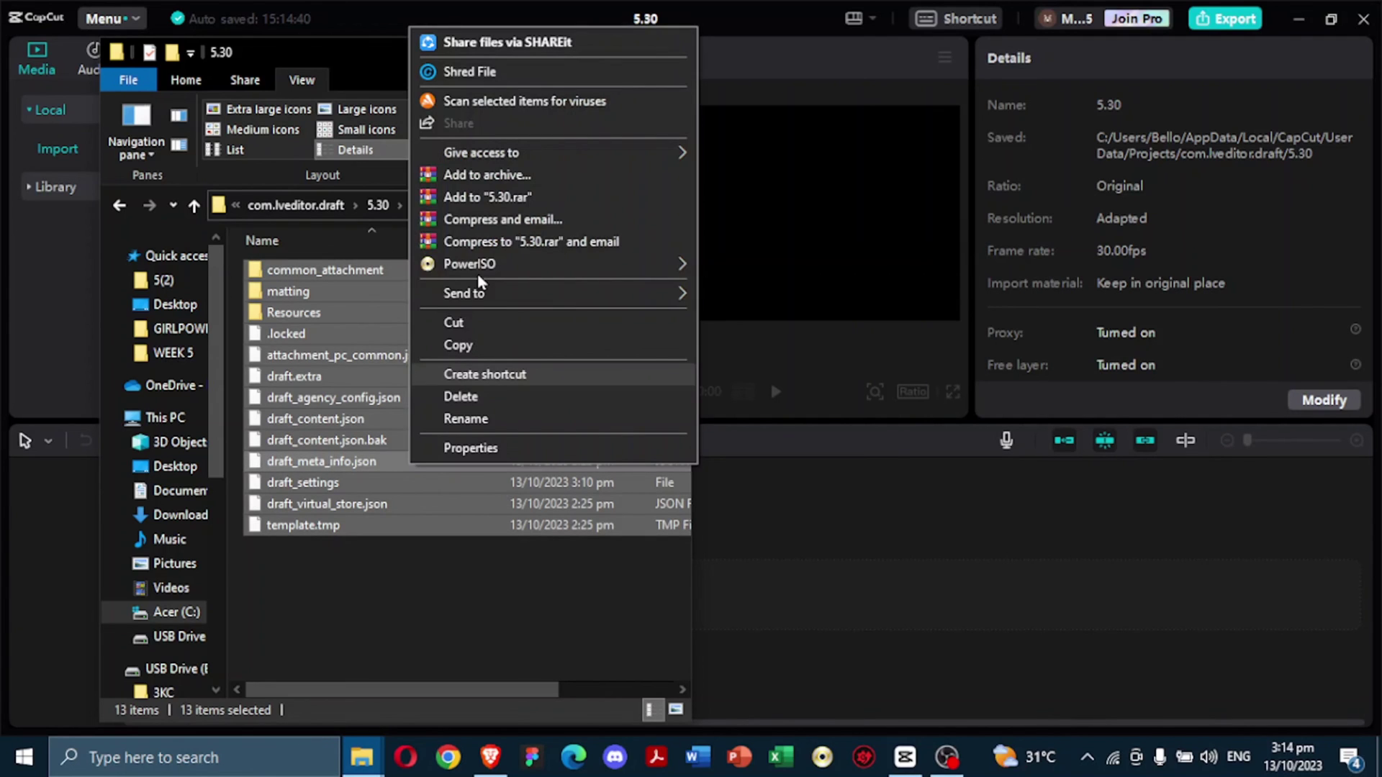
left_click(515, 358)
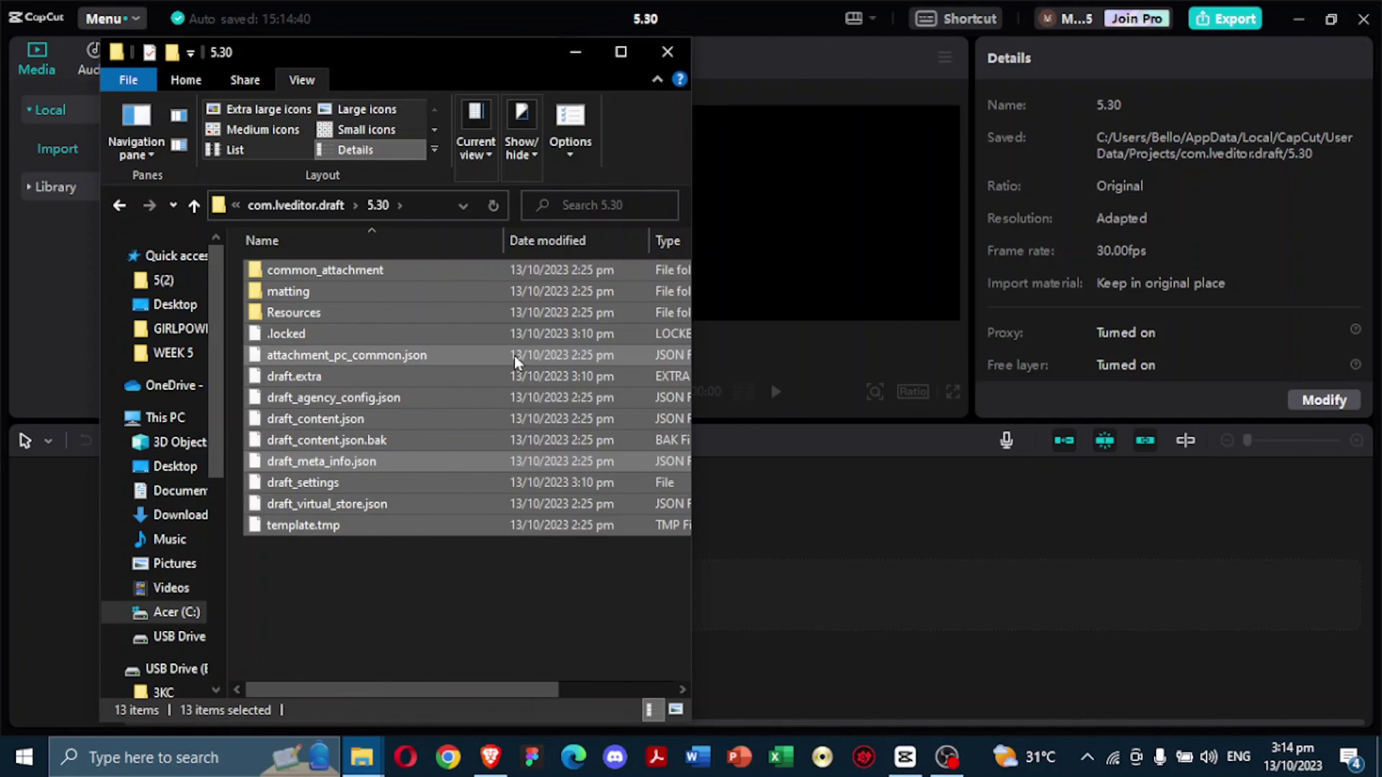